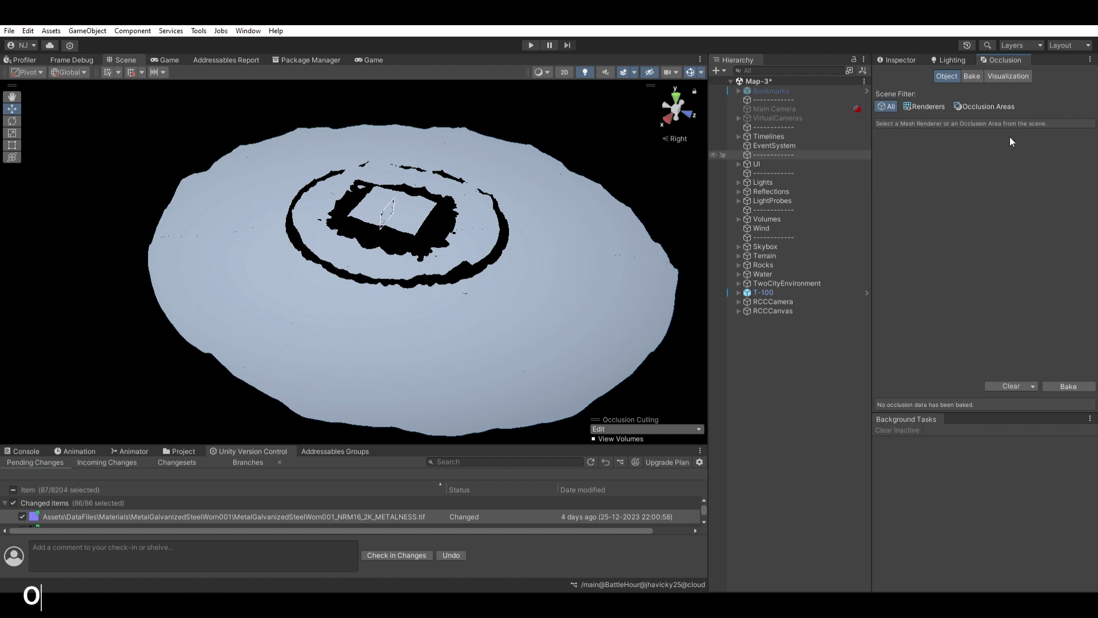
Create a new occlusion area in the Map-3 scene and restore the full object listing.
left_click(998, 76)
left_click(972, 76)
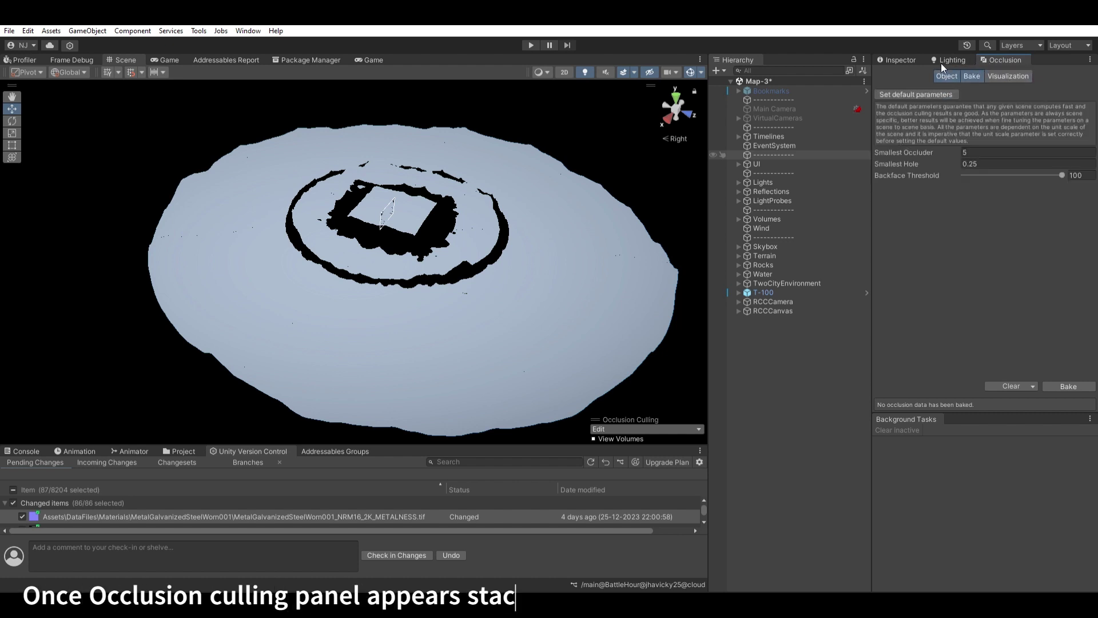
left_click(947, 76)
left_click(984, 106)
left_click(948, 140)
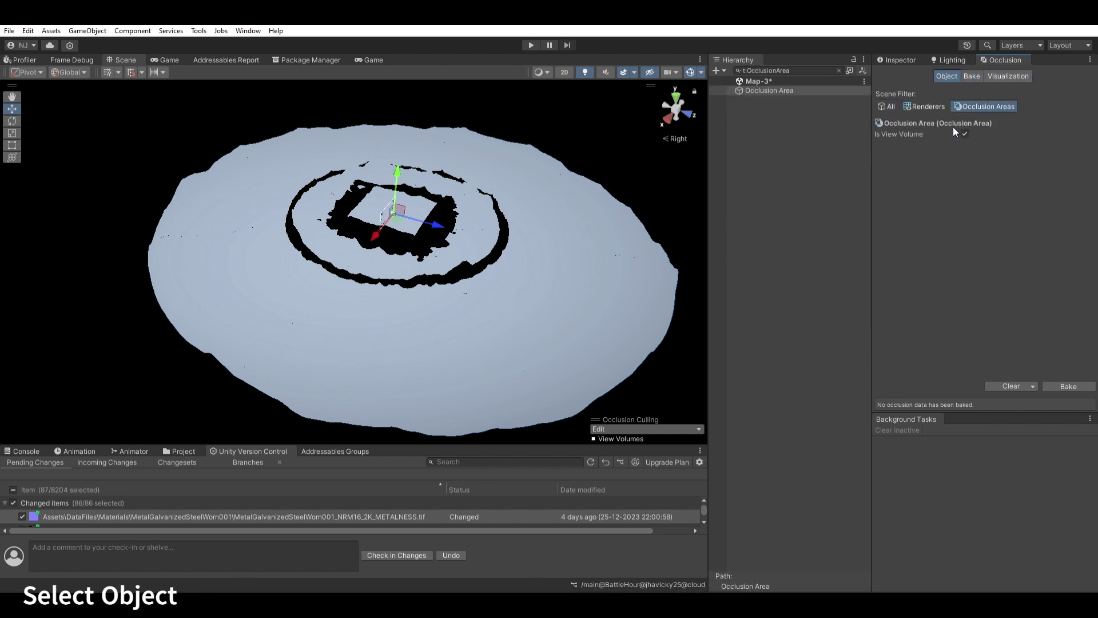
left_click(887, 107)
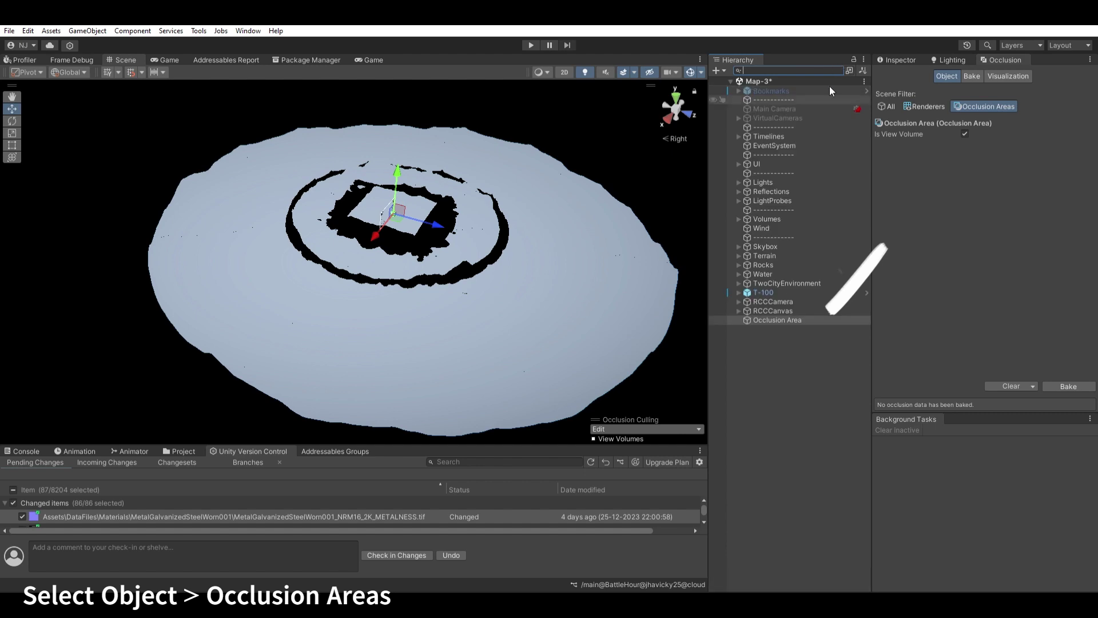
Frame the Occlusion Area object and set its size to 20 on X, Y and Z.
left_click(903, 59)
double_click(778, 320)
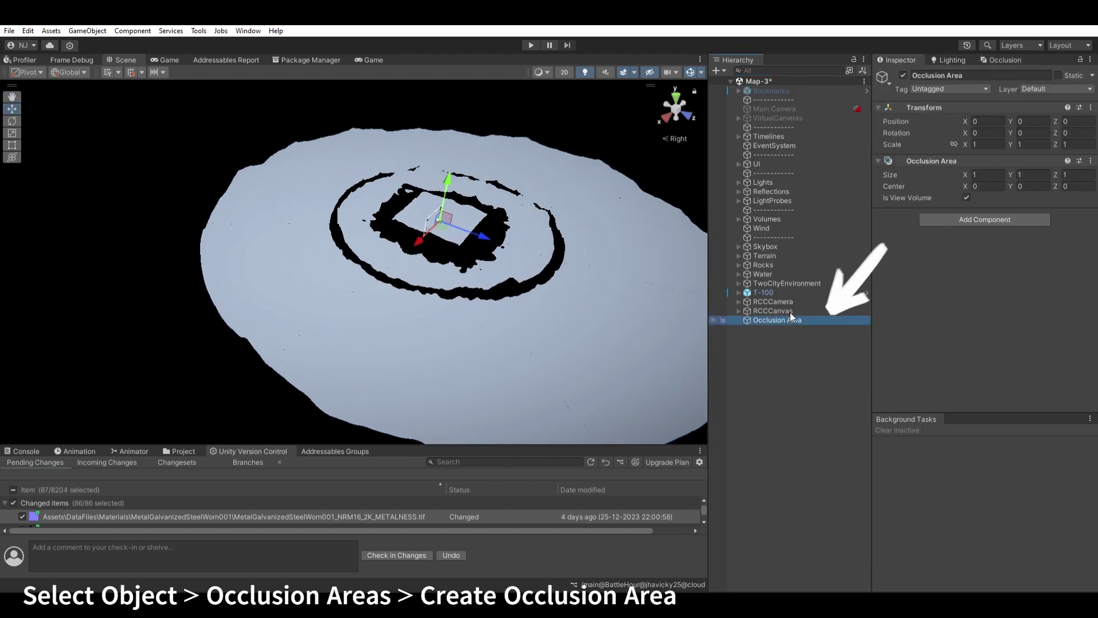
left_click(988, 174)
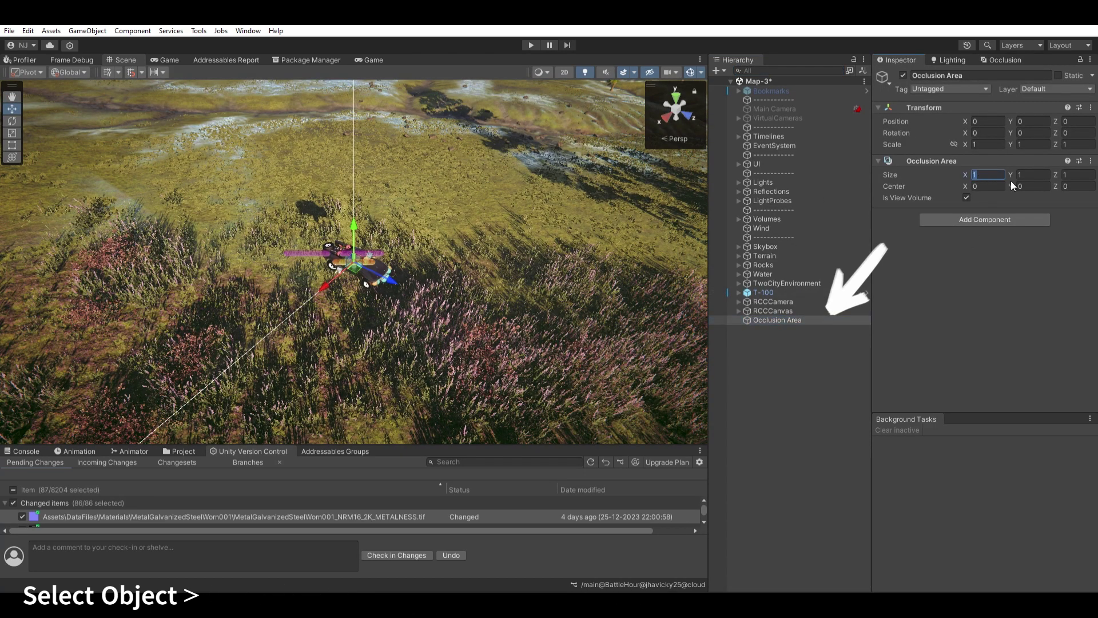
type("20")
key("Tab")
type("20")
key("Tab")
type("20")
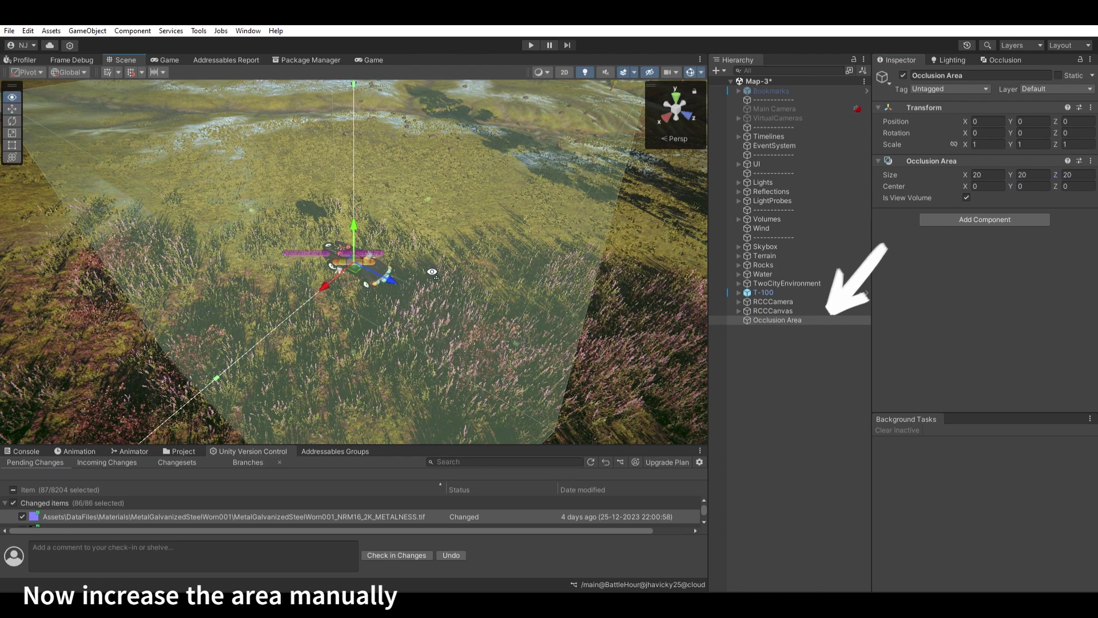
Stretch the occlusion area with its scene handles to about 84 on X and about 75 on Z.
scroll(417, 277, "down", 5)
left_click_drag(271, 218, 223, 194)
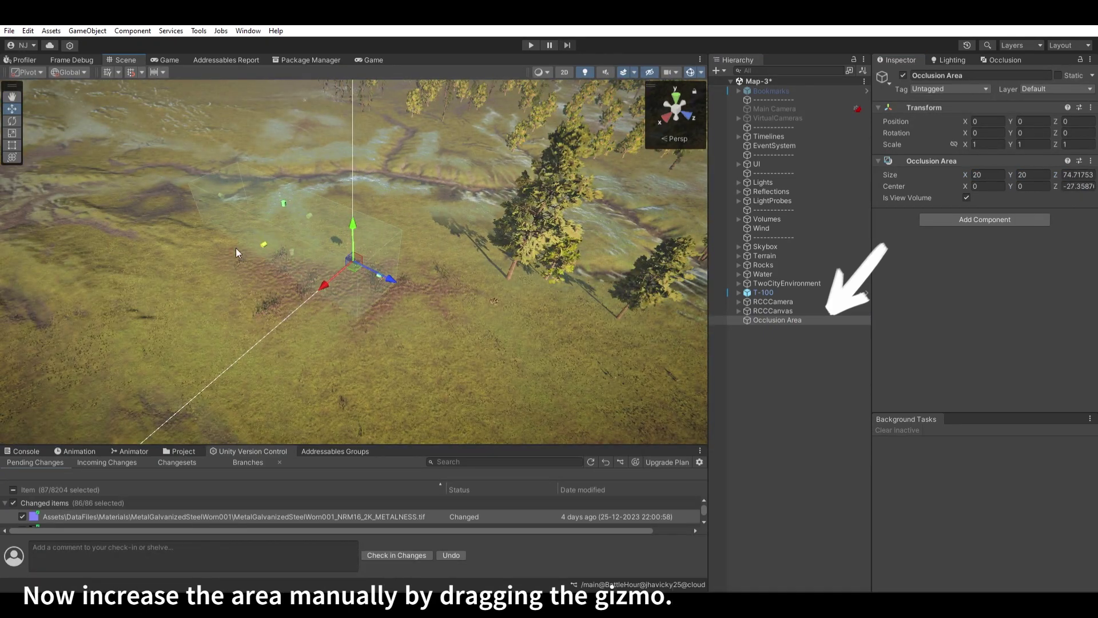
left_click_drag(266, 243, 192, 290)
left_click_drag(308, 216, 370, 175)
Set the Occlusion Area's size to 26000 on X, Y and Z.
double_click(768, 318)
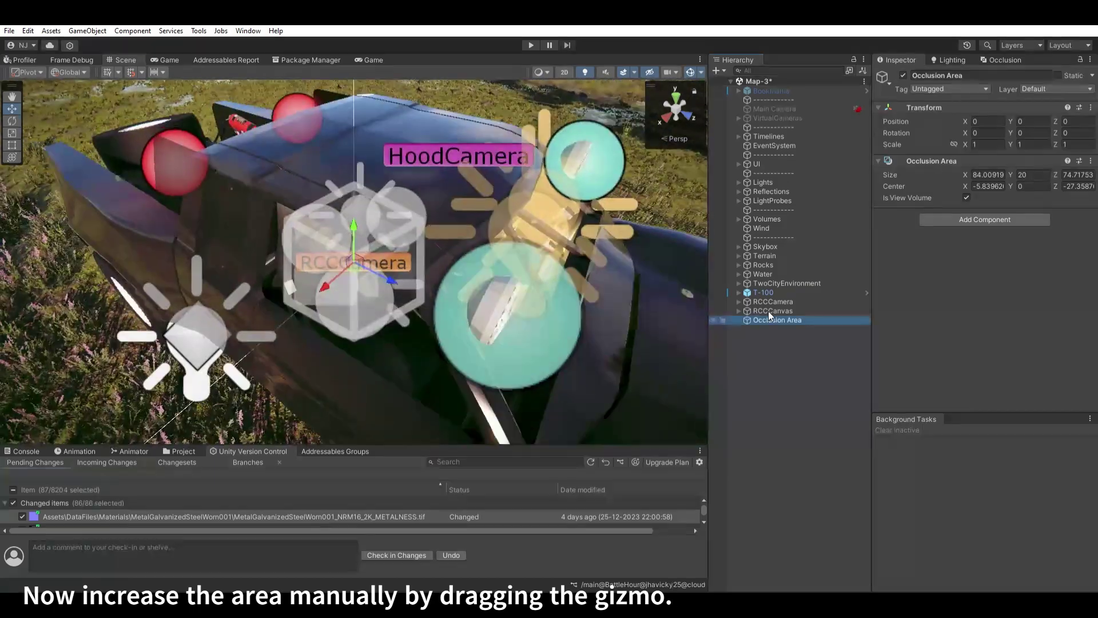
key("s")
right_click_drag(496, 299, 480, 275)
scroll(476, 294, "up", 2)
key("w")
left_click(992, 174)
type("20")
key("Tab")
key("Tab")
left_click(992, 173)
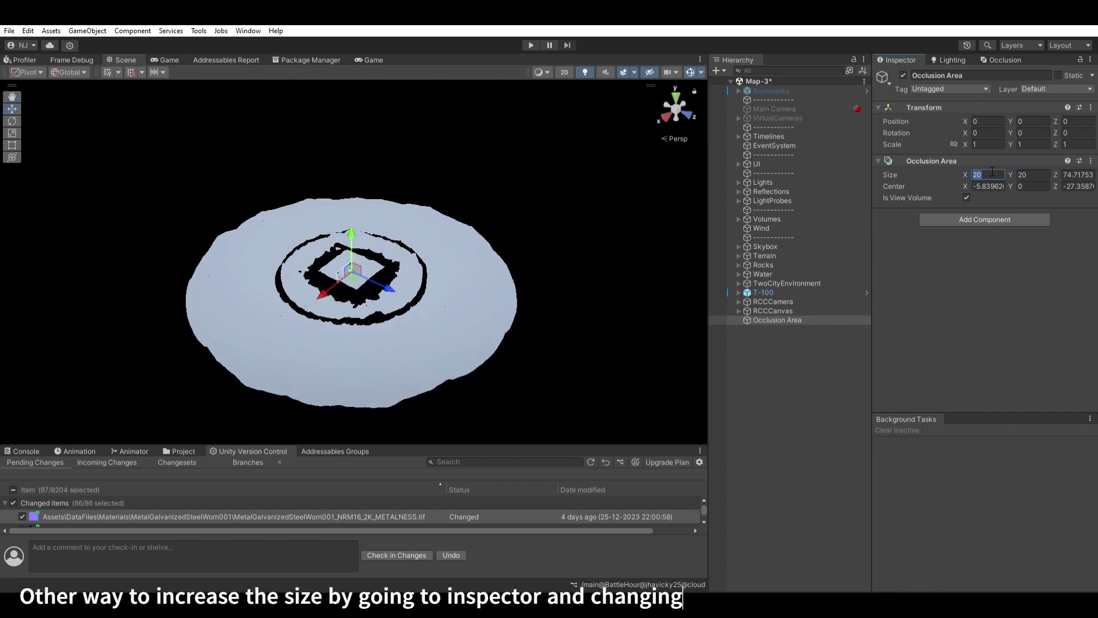
type("26000")
key("Tab")
type("26000")
key("Return")
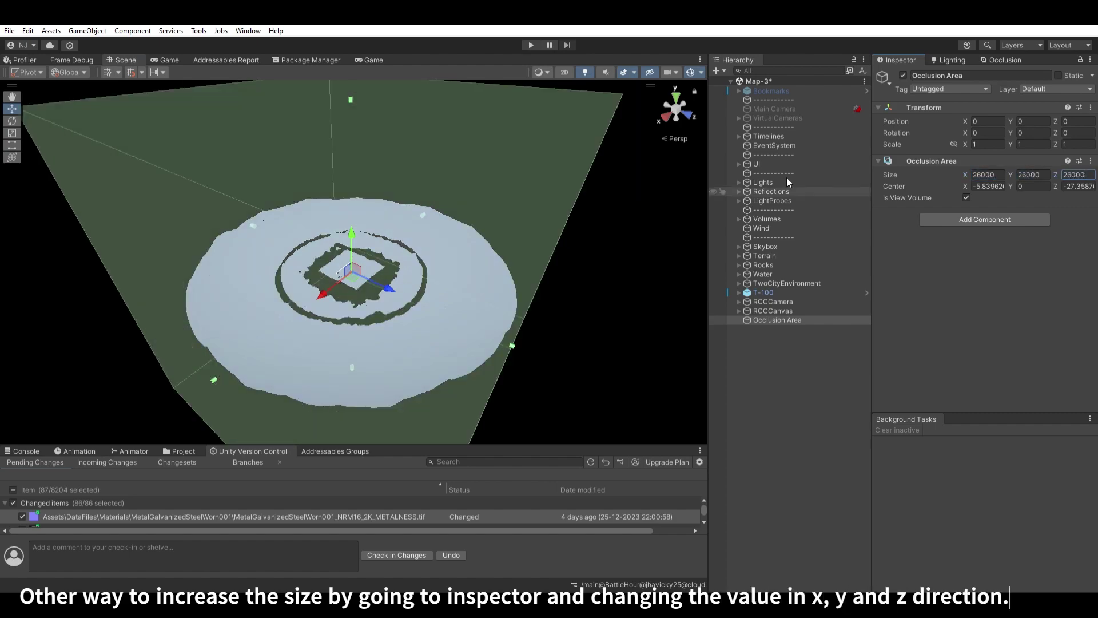
Check the occlusion area's coverage from the top and front views and bake the scene's occlusion data.
left_click(676, 98)
double_click(777, 319)
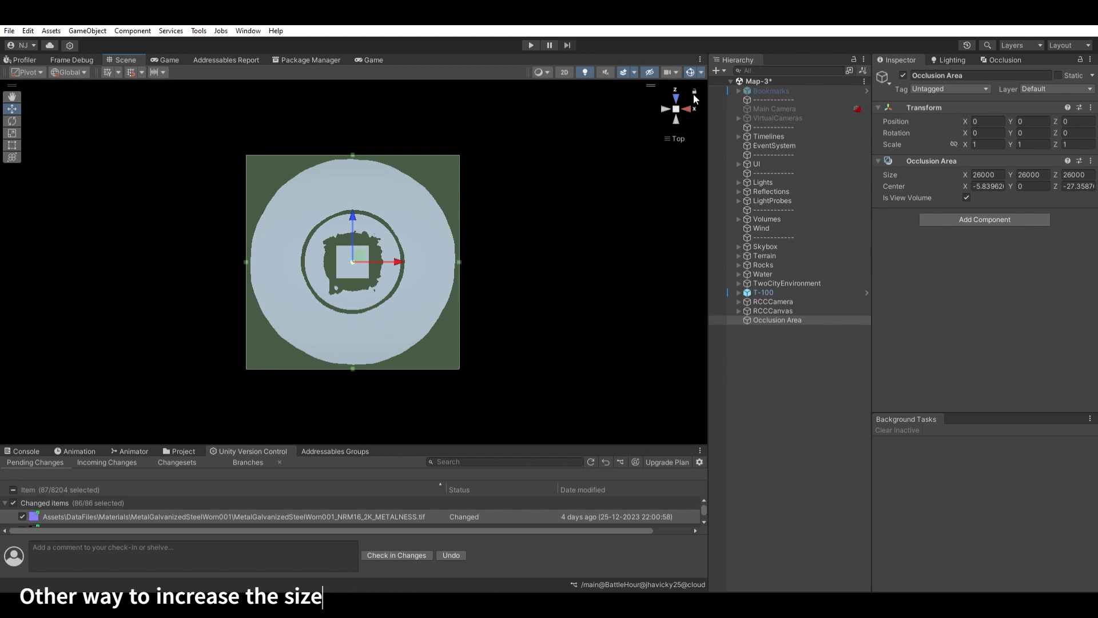
left_click(689, 107)
left_click(676, 109)
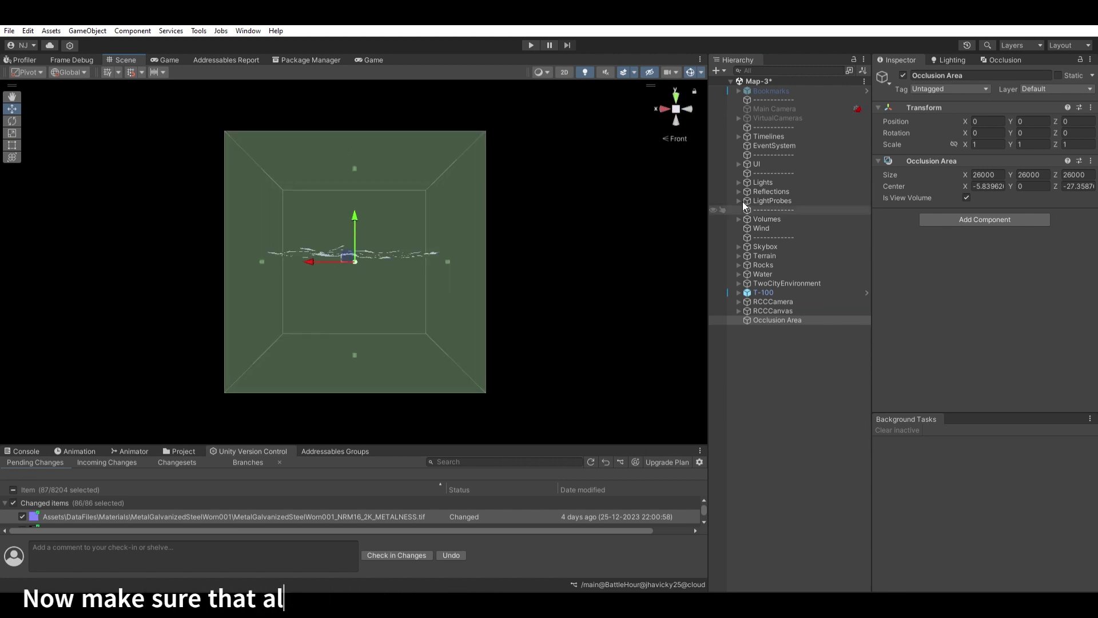
left_click(1002, 60)
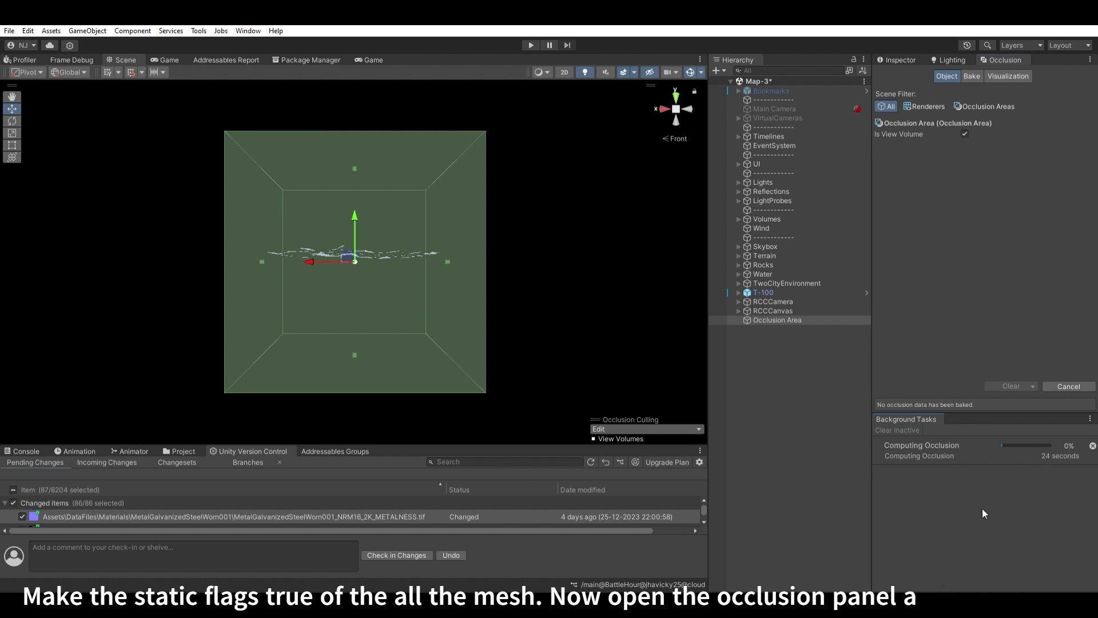
mouse_move(675, 177)
right_mouse_down()
mouse_move(585, 224)
mouse_move(608, 240)
mouse_move(603, 250)
mouse_move(500, 312)
mouse_move(484, 297)
right_mouse_up()
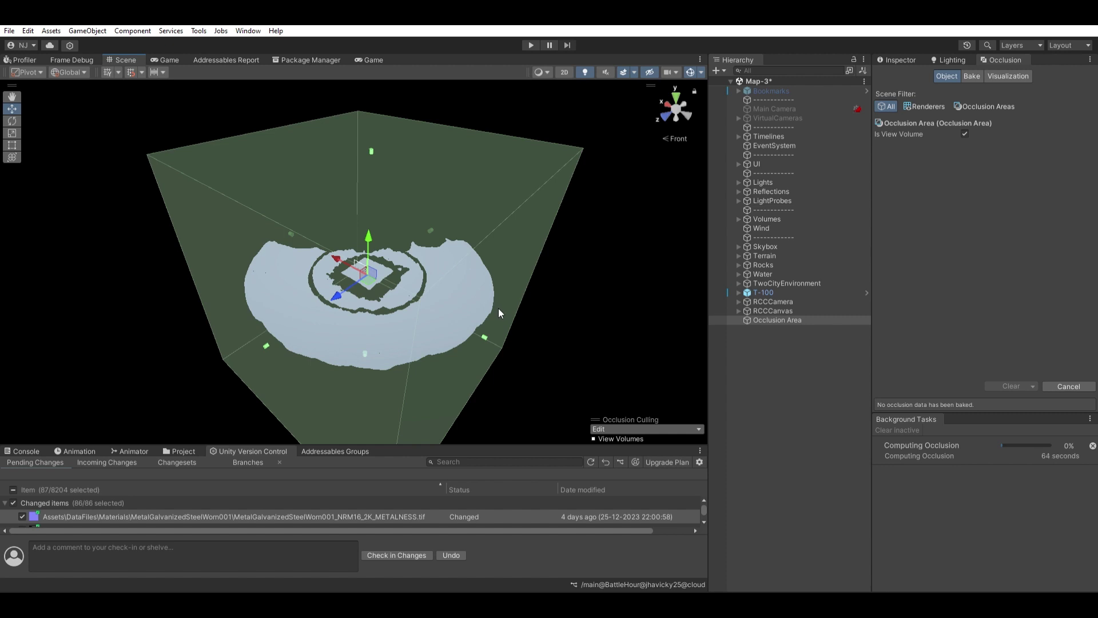
mouse_move(498, 308)
right_mouse_down()
mouse_move(520, 297)
mouse_move(503, 304)
mouse_move(502, 350)
mouse_move(499, 318)
right_mouse_up()
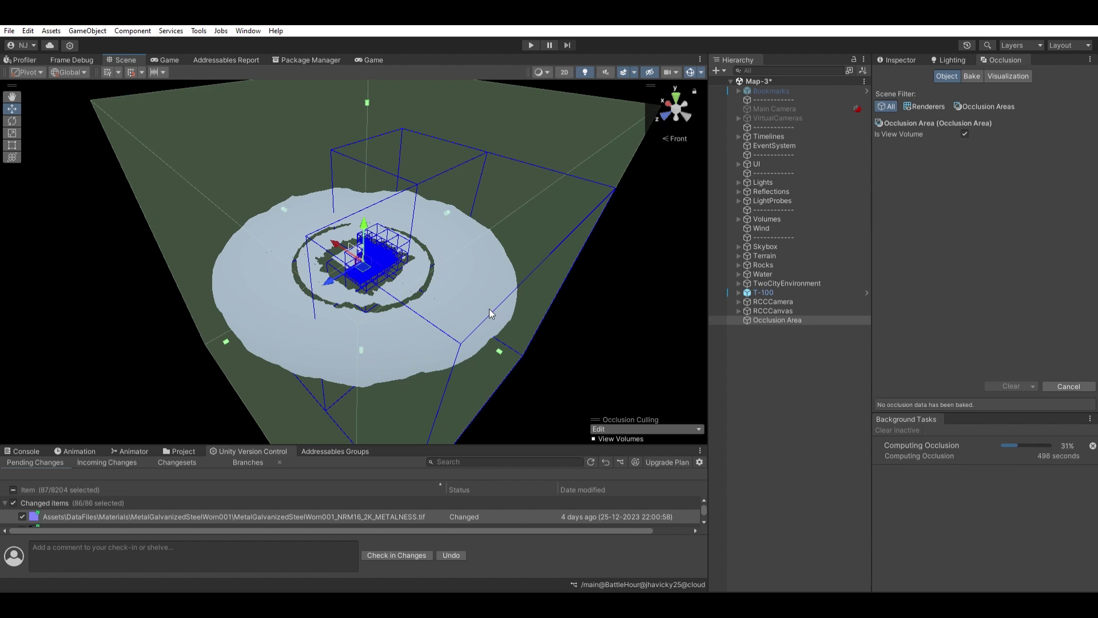
mouse_move(489, 309)
right_mouse_down()
mouse_move(455, 268)
mouse_move(482, 308)
right_mouse_up()
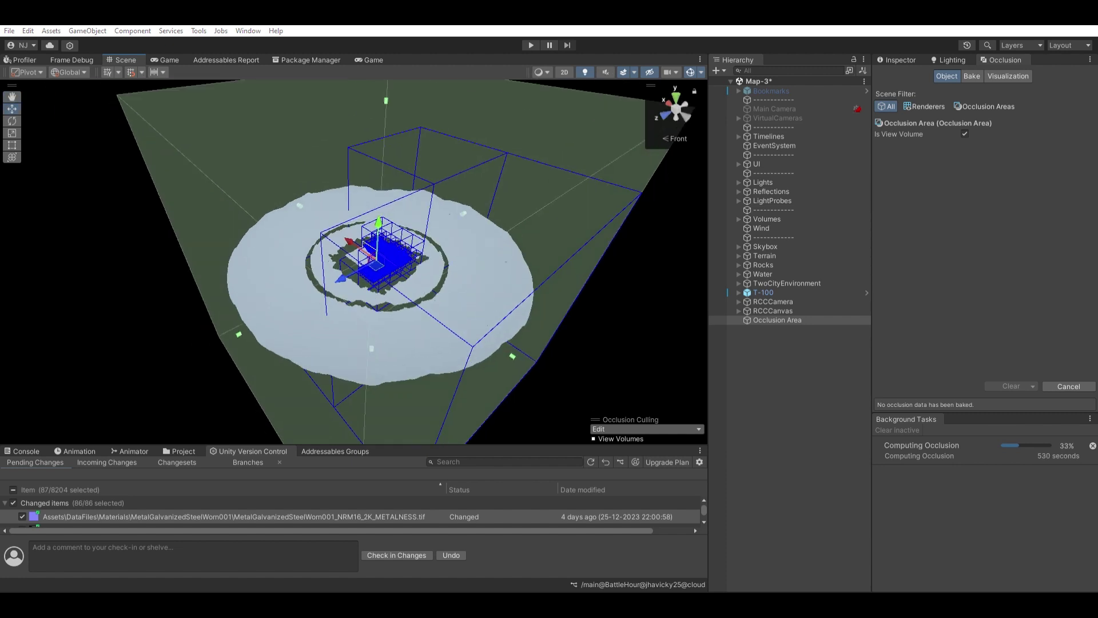
left_click(994, 306)
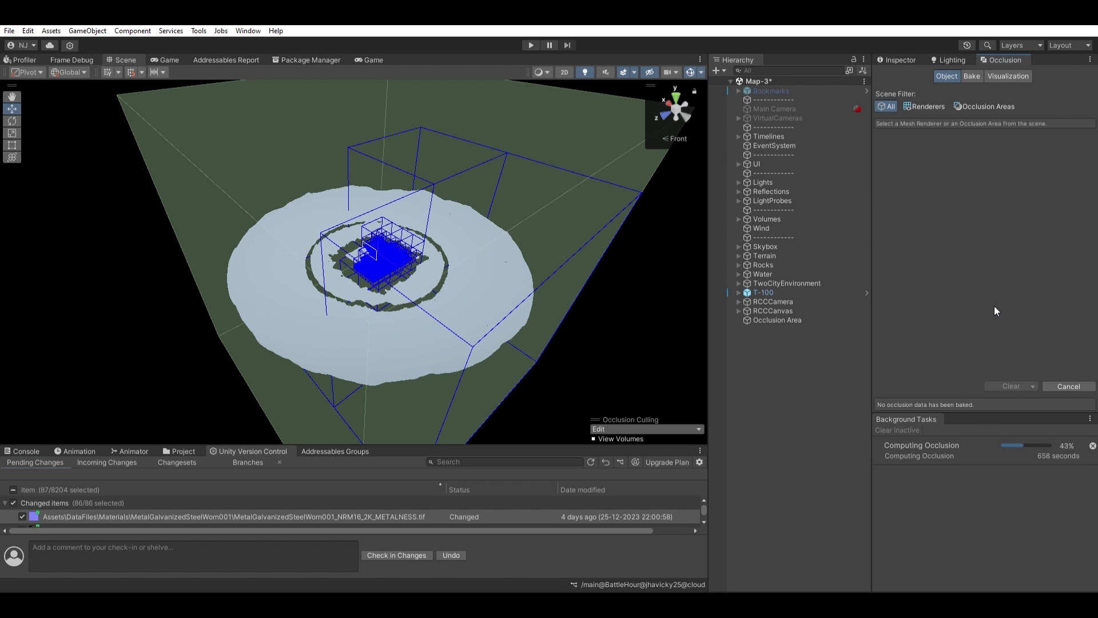
right_click_drag(406, 333, 424, 325)
left_click(1020, 495)
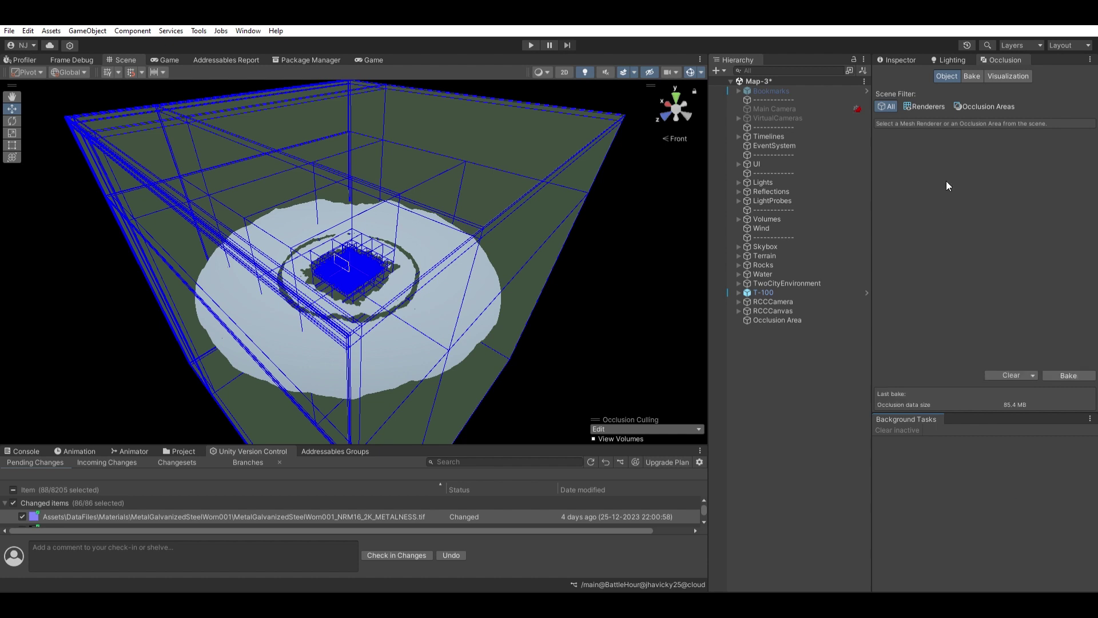
Turn on the occlusion visualization, deactivate the RCCCamera object and activate Main Camera.
left_click(1004, 72)
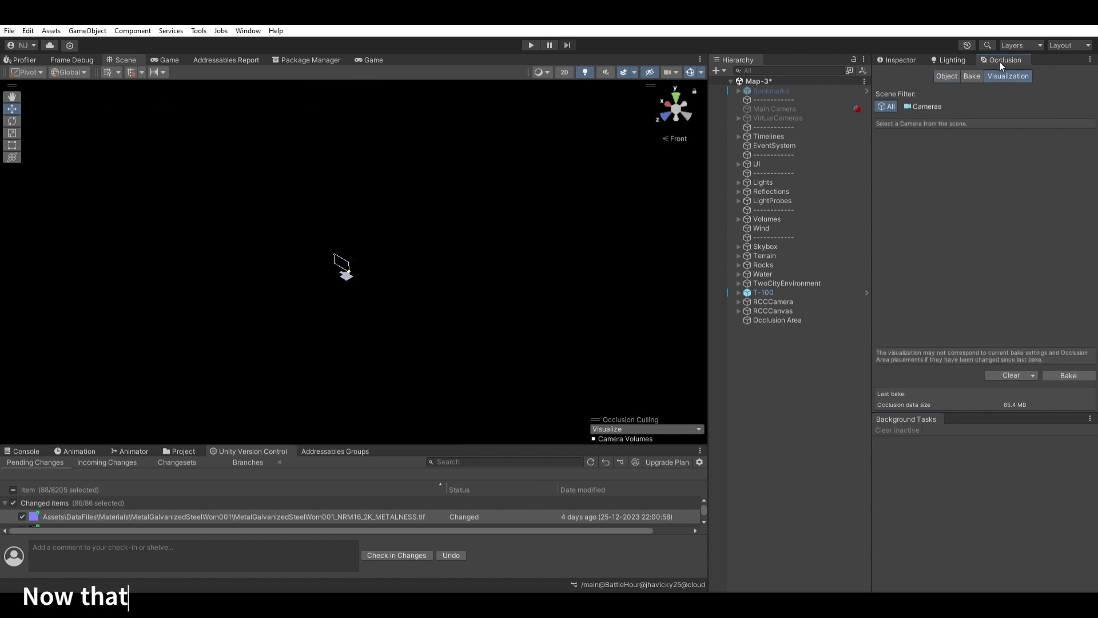
left_click(774, 301)
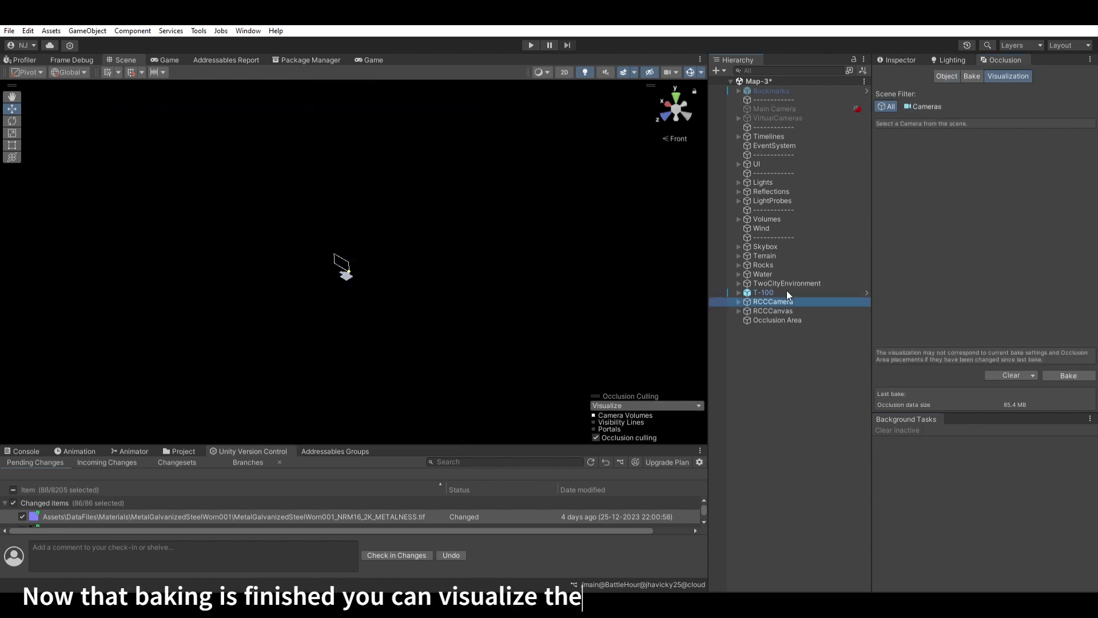
left_click(901, 59)
left_click(903, 75)
left_click(775, 109)
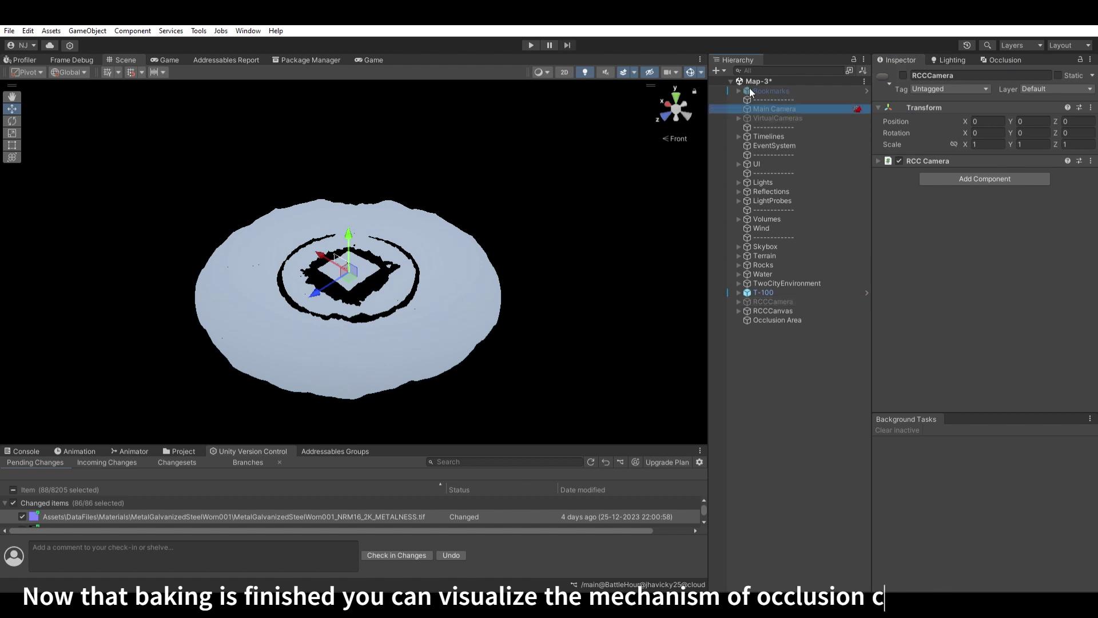
left_click(903, 75)
Examine the Main Camera's rendering settings for the Occlusion Culling option.
left_click(937, 188)
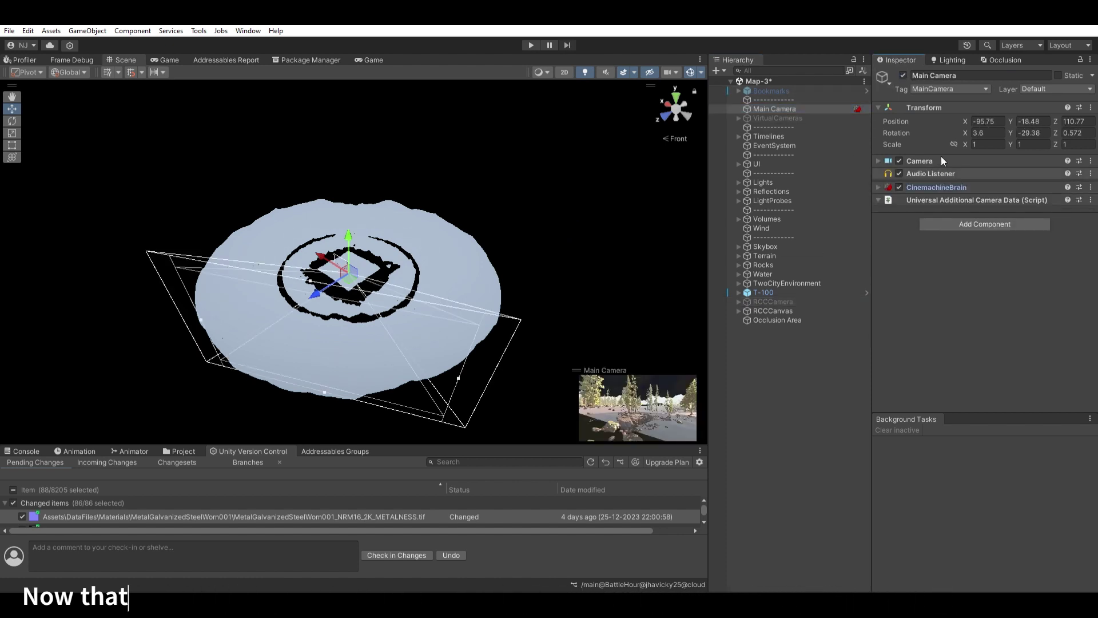
left_click(940, 160)
left_click(926, 193)
left_click(926, 192)
scroll(961, 294, "down", 3)
scroll(961, 295, "up", 3)
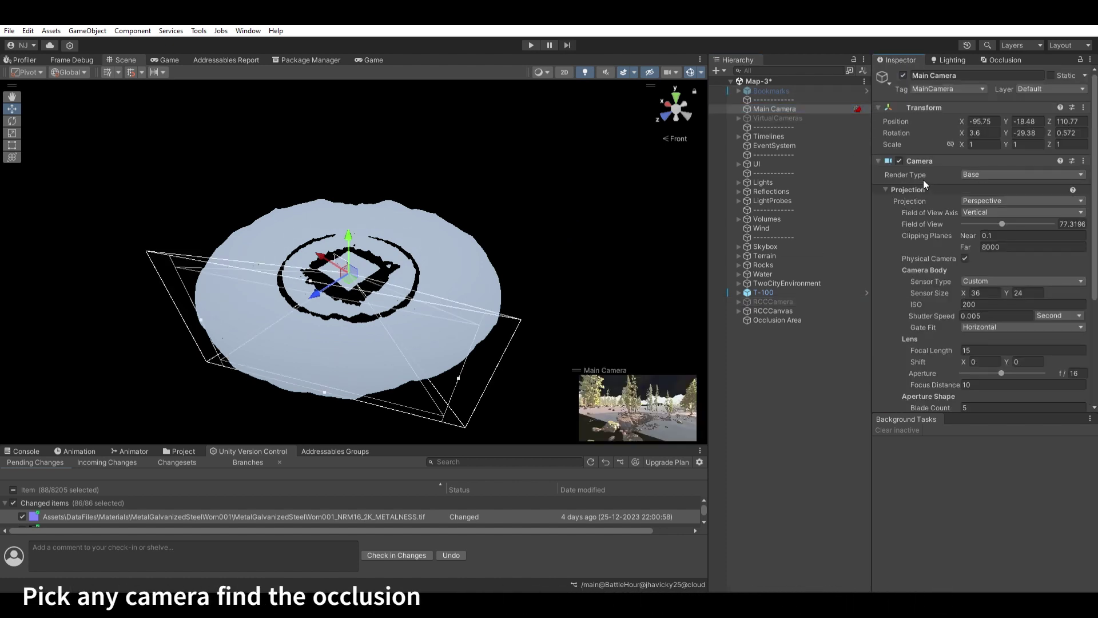
left_click(923, 189)
left_click(930, 198)
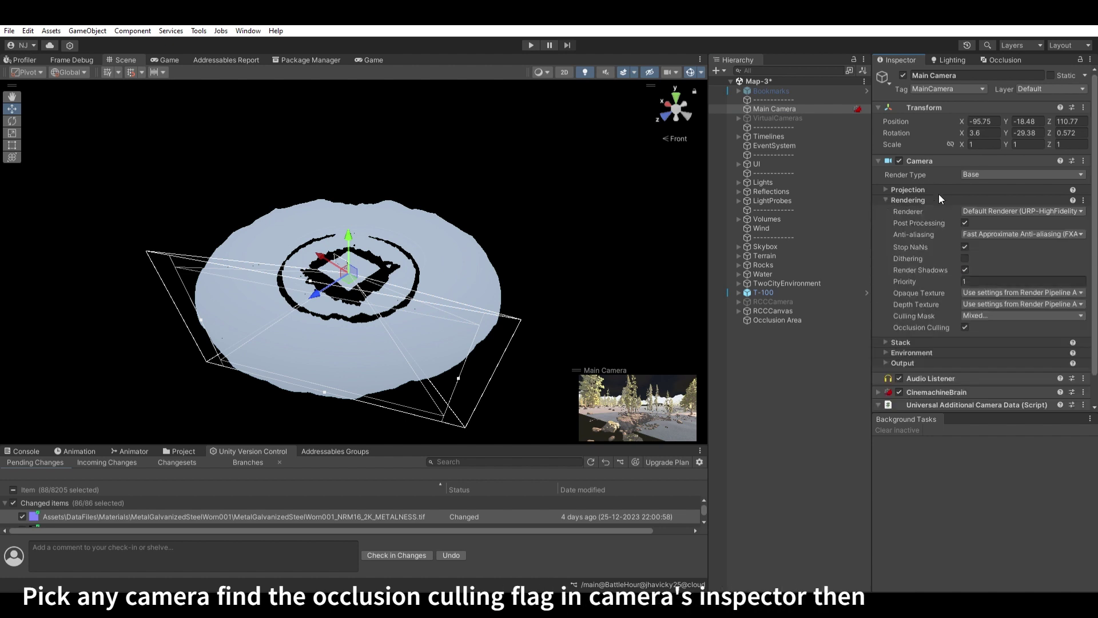
left_click(910, 200)
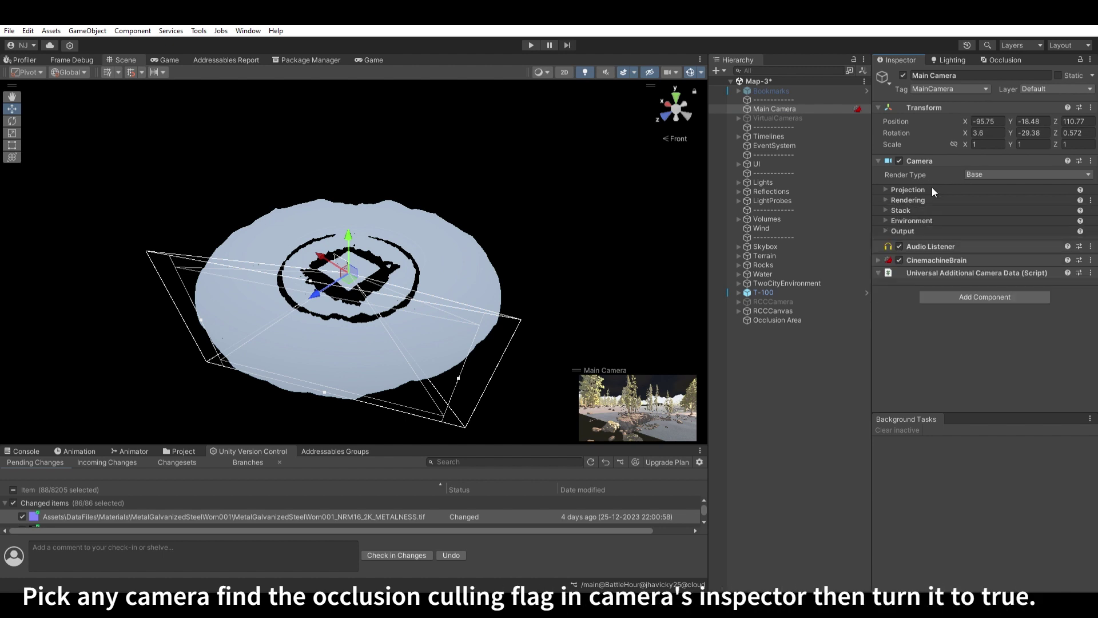
left_click(920, 161)
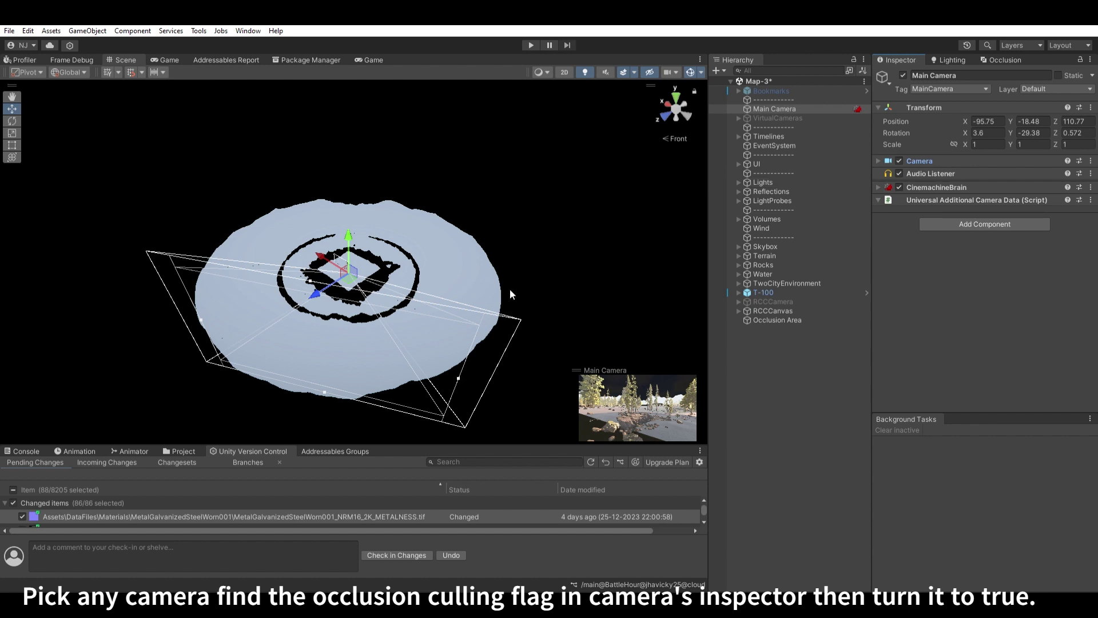
Preview the occlusion culling by moving the Main Camera across the scene.
left_click_drag(312, 292, 388, 260)
right_click_drag(455, 235, 177, 274)
scroll(456, 231, "up", 3)
key("w")
left_click(1002, 59)
left_click_drag(177, 273, 387, 182)
Deactivate Main Camera and reactivate the RCCCamera object.
left_click(897, 59)
left_click(903, 75)
left_click(769, 301)
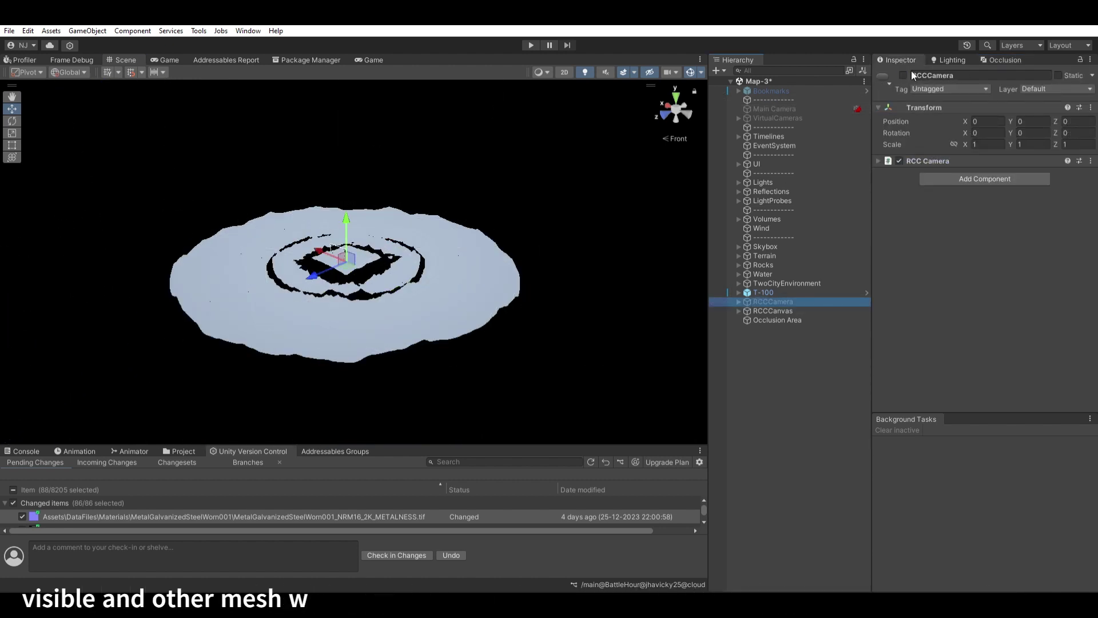
left_click(903, 75)
Play-test the truck in a maximized Game view with statistics, cycling through the vehicle's camera views and starting an in-game recording.
left_click(531, 45)
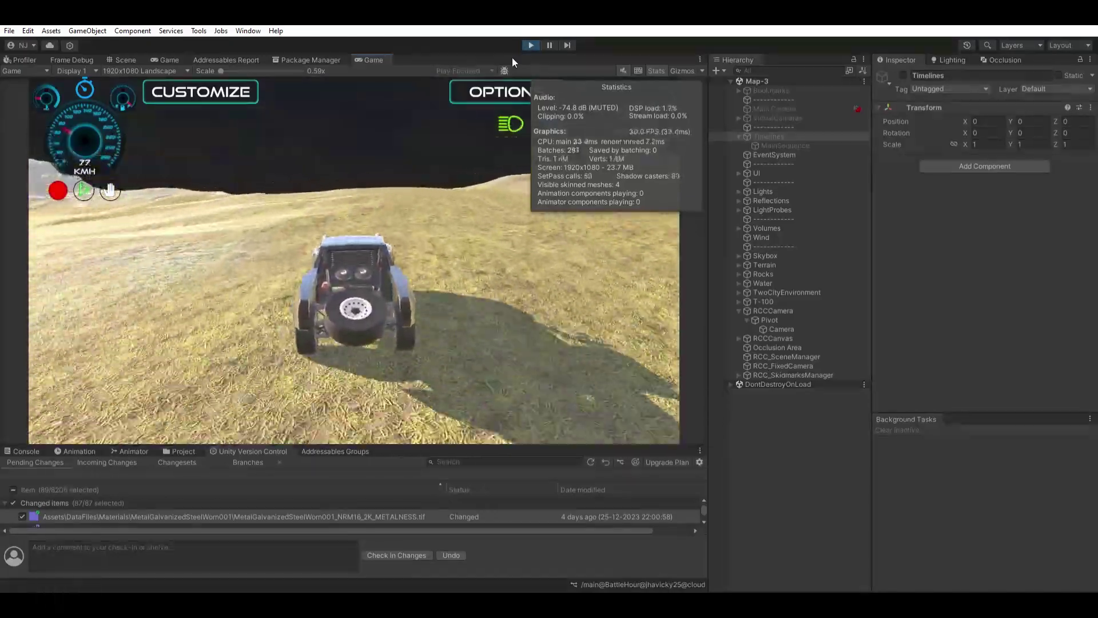
double_click(379, 59)
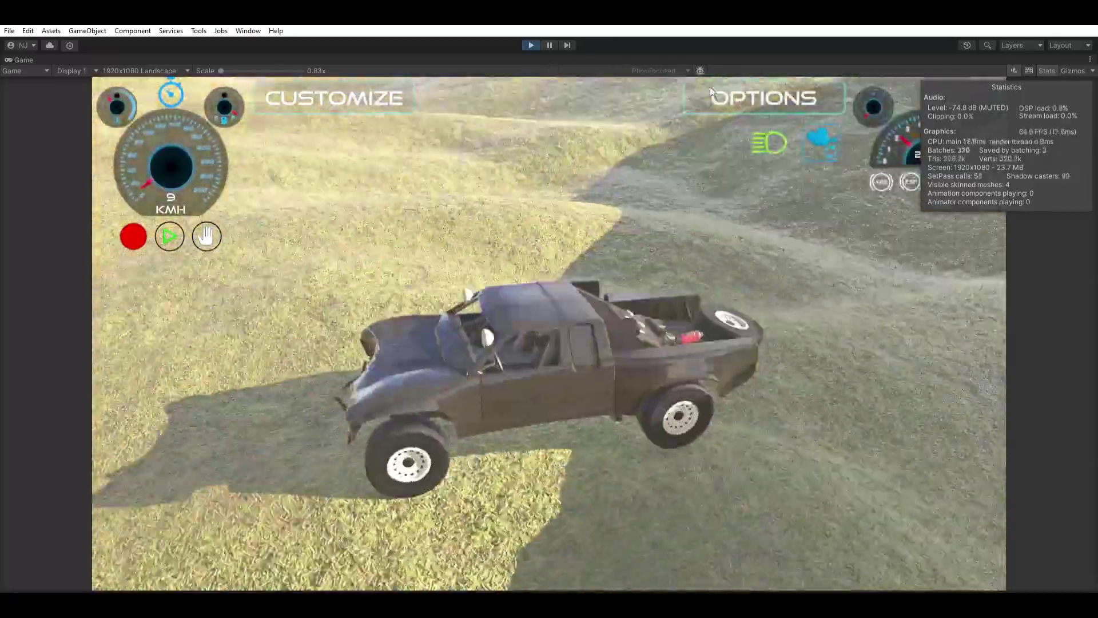
key("c")
key("c")
key("c")
key("c")
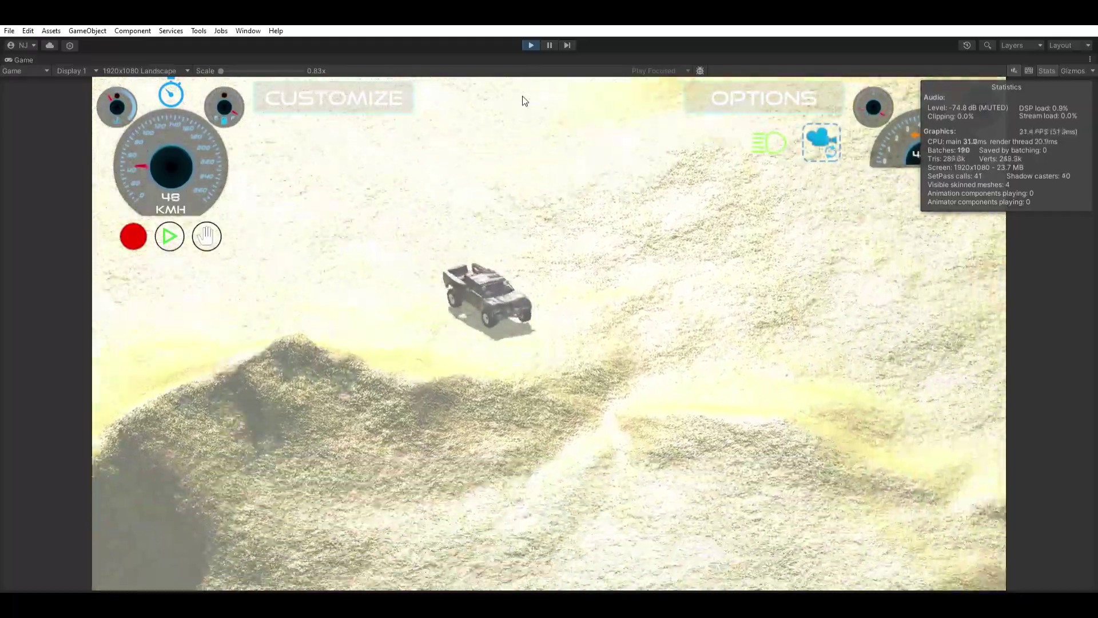
key("c")
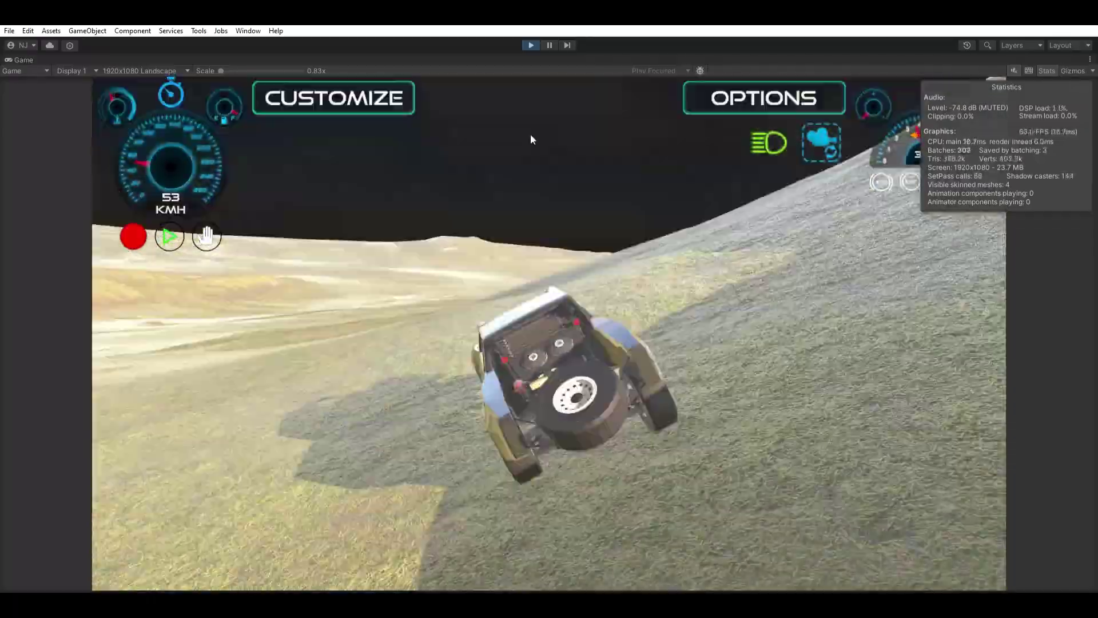
key("c")
key("c")
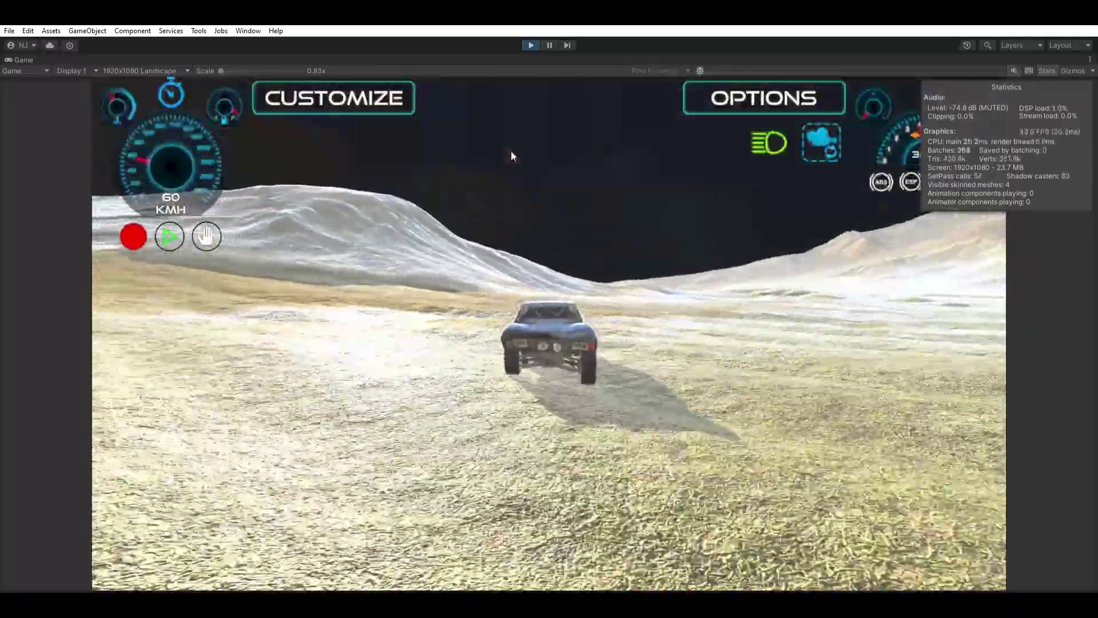
key("r")
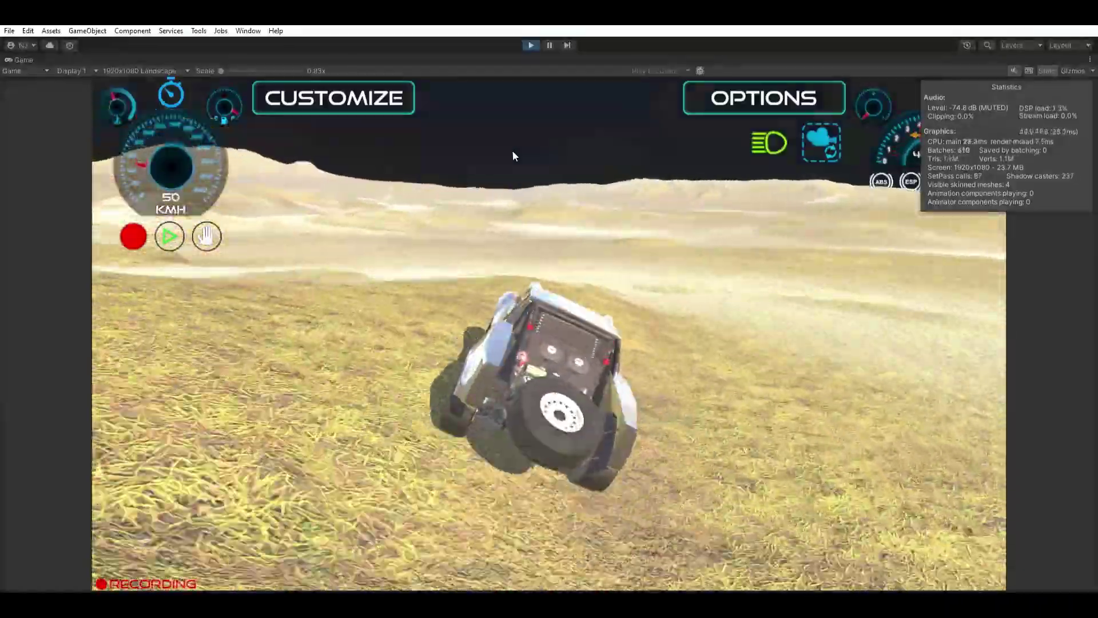
key("c")
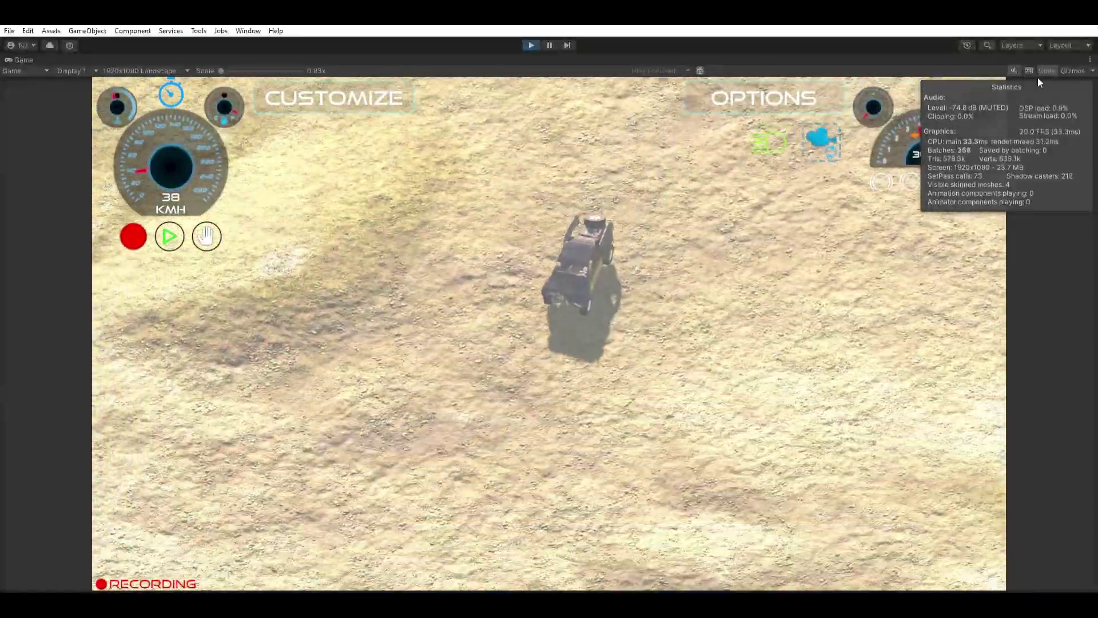